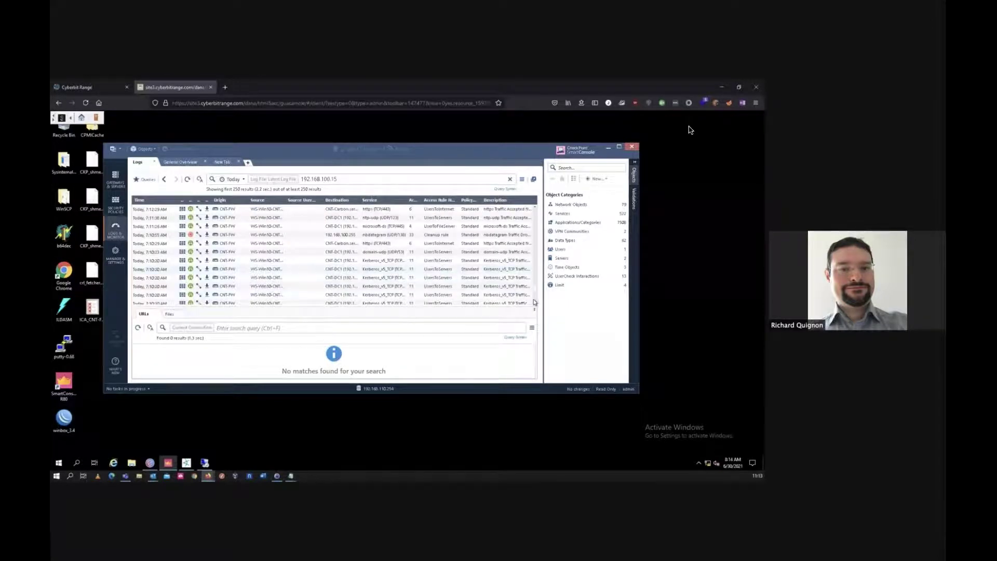
# - Examine the firewall log entries for 192.168.100.15 back through today's earlier traffic
pyautogui.scroll(-5, 536, 301)
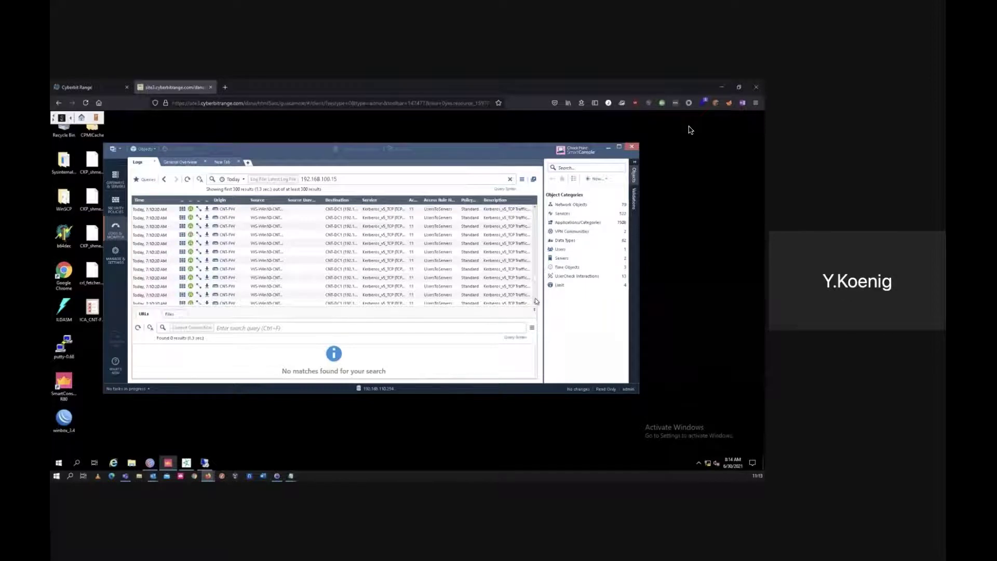
pyautogui.scroll(-2, 537, 301)
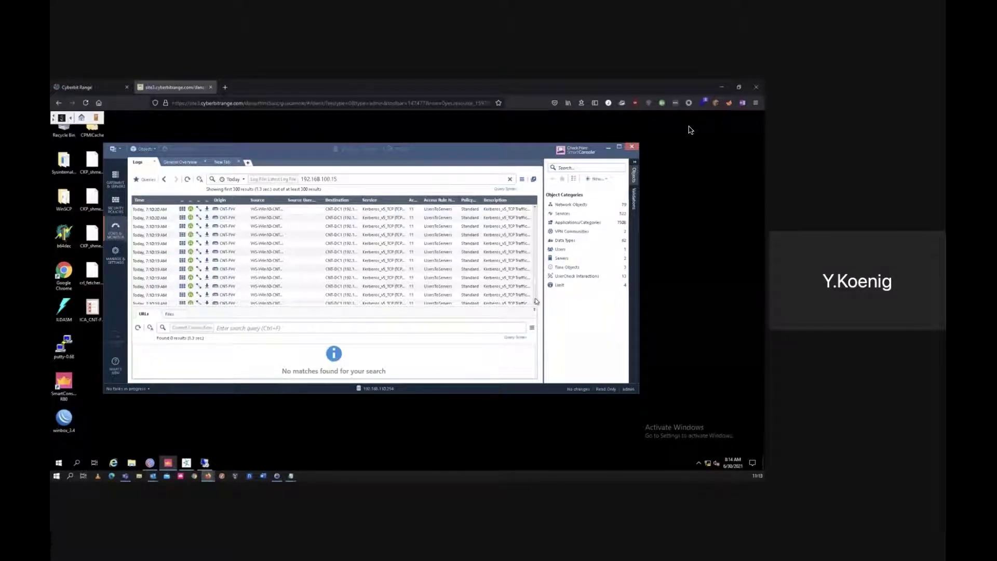
pyautogui.scroll(-3, 536, 301)
pyautogui.scroll(-2, 536, 301)
pyautogui.scroll(-1, 535, 303)
pyautogui.scroll(-3, 536, 301)
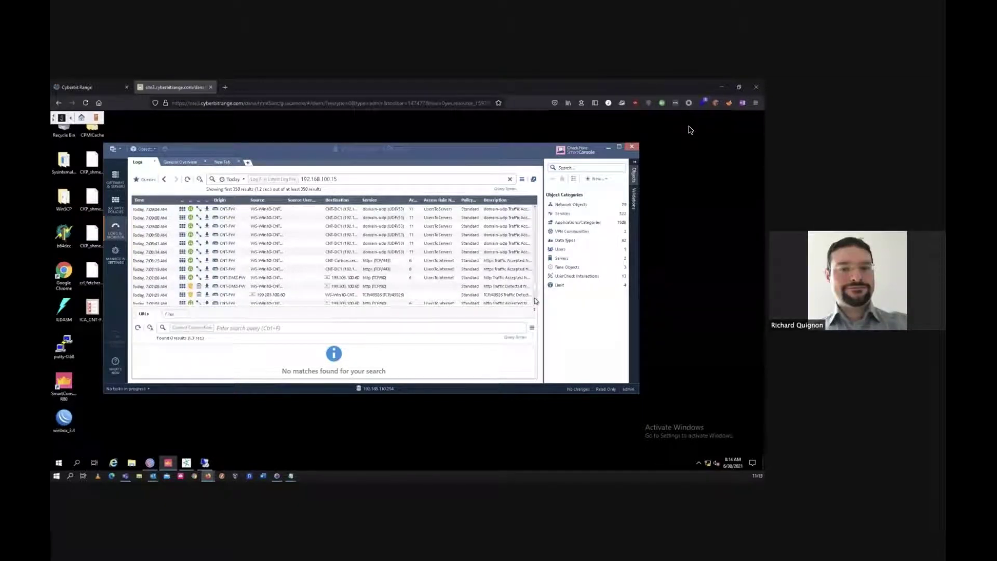
pyautogui.scroll(-3, 263, 286)
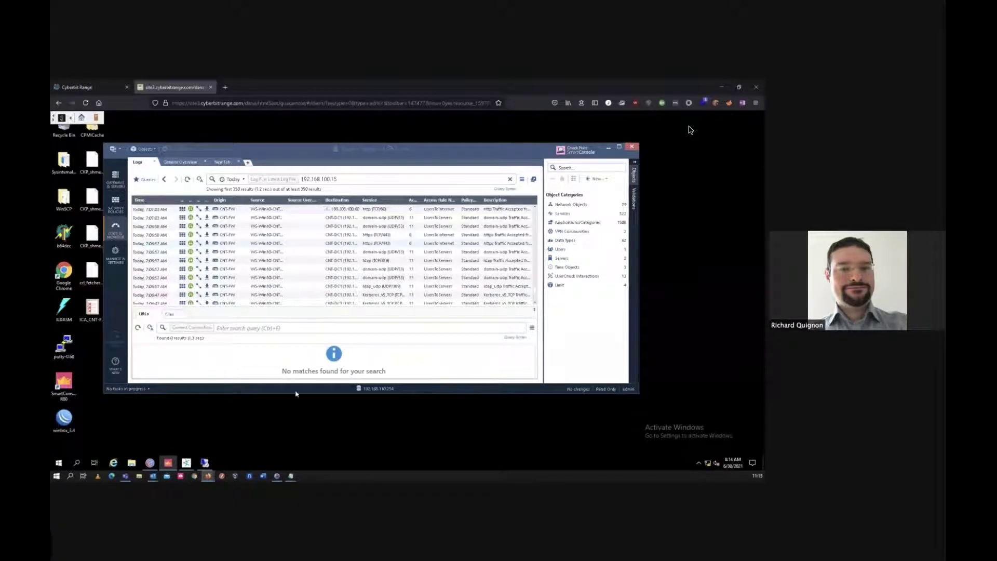
# - Switch to the remote desktop session of 192.168.100.15 and examine the Salary report email and the ransom note page
pyautogui.click(208, 460)
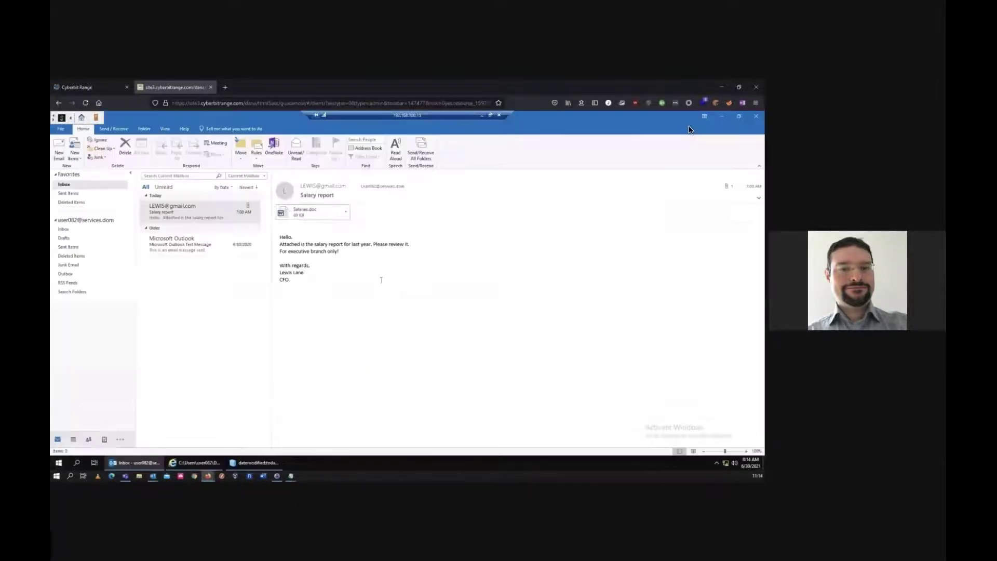
pyautogui.click(241, 464)
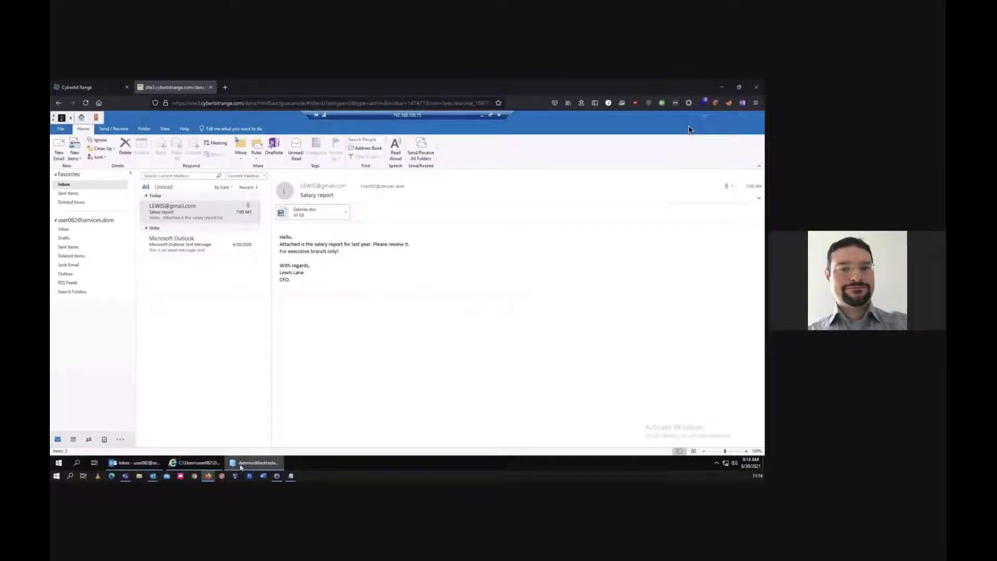
pyautogui.click(143, 463)
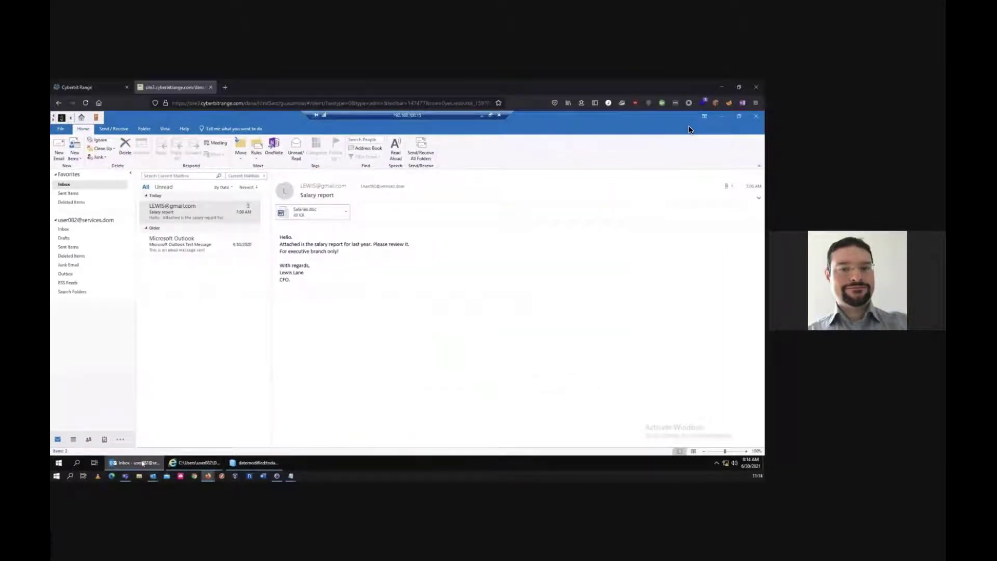
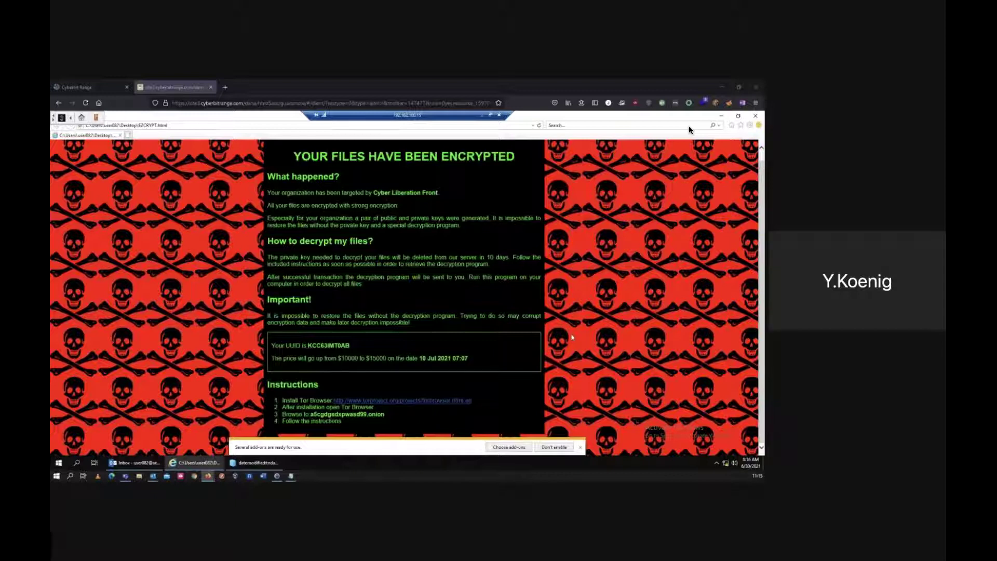
pyautogui.click(123, 463)
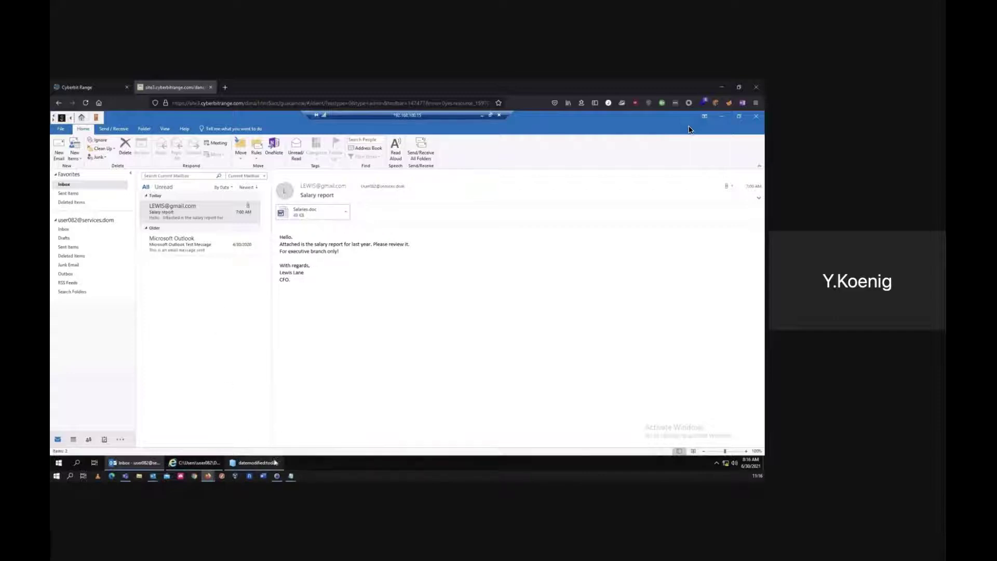
# - Review the items modified today on Local Disk (C:), and return to the firewall logs
pyautogui.moveTo(278, 463)
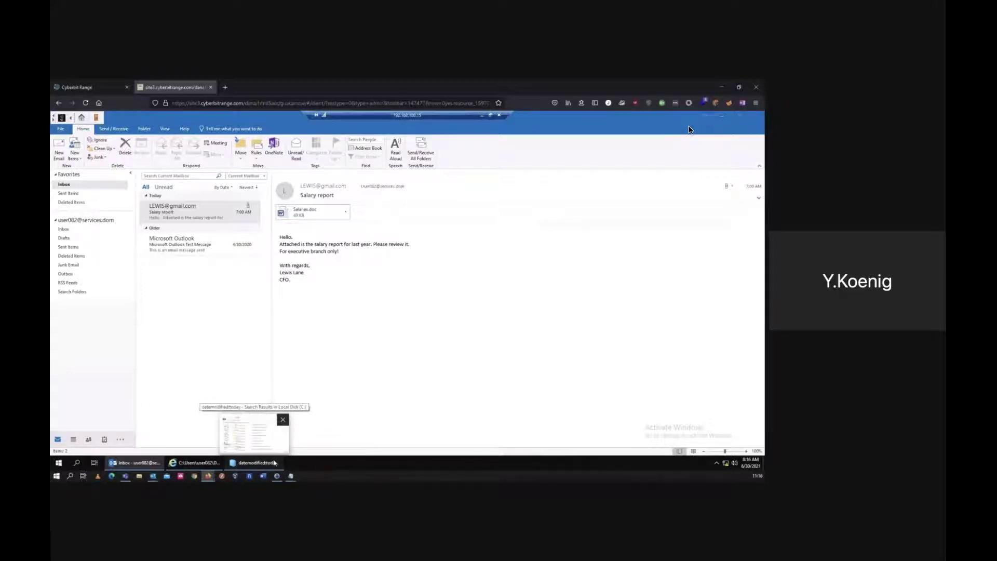
pyautogui.click(275, 463)
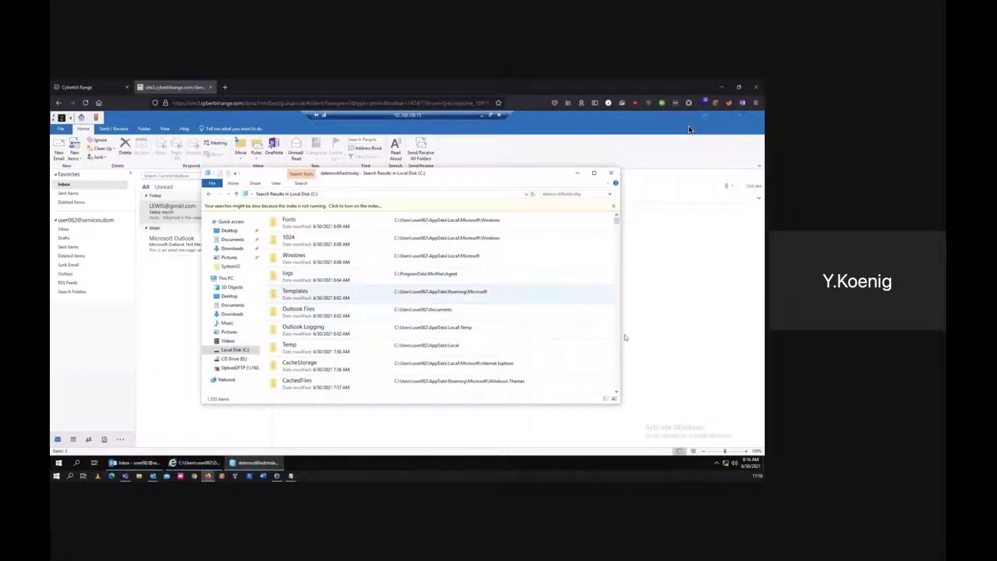
pyautogui.scroll(-8, 619, 346)
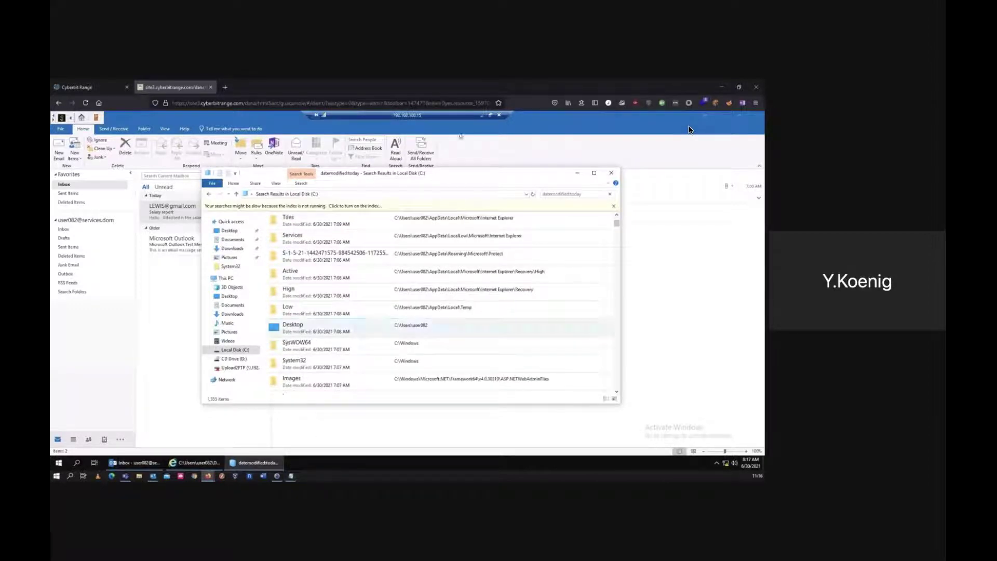
pyautogui.click(483, 115)
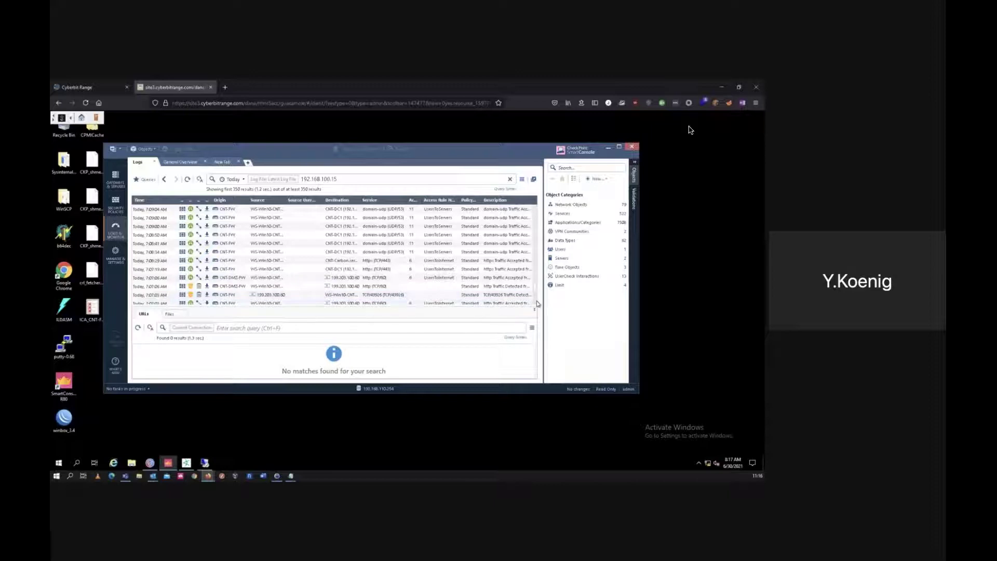
# - Inspect the log details of the accepted HTTP connection from 192.168.100.15 to 199.203.100.60, and close them
pyautogui.scroll(-2, 535, 307)
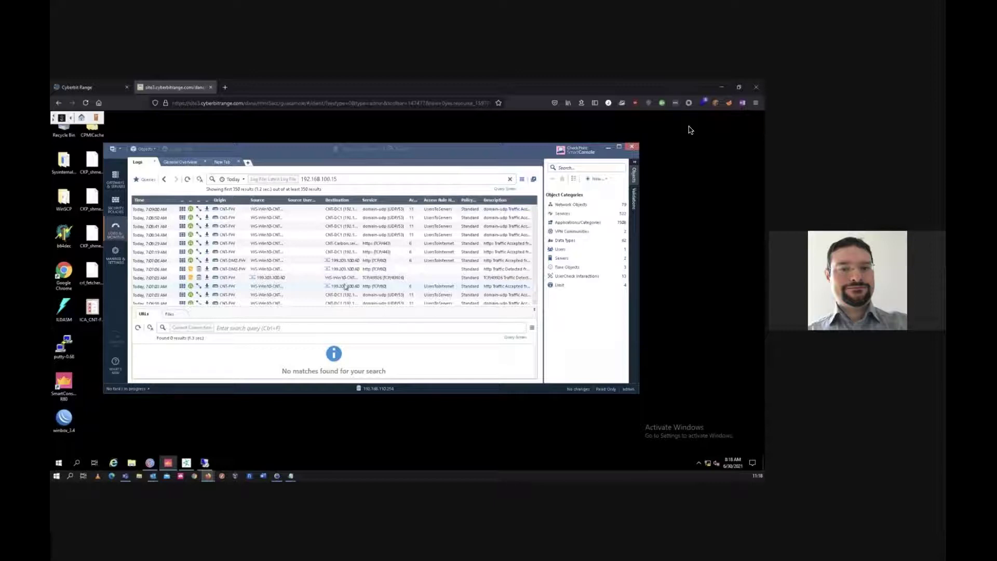
pyautogui.click(344, 289)
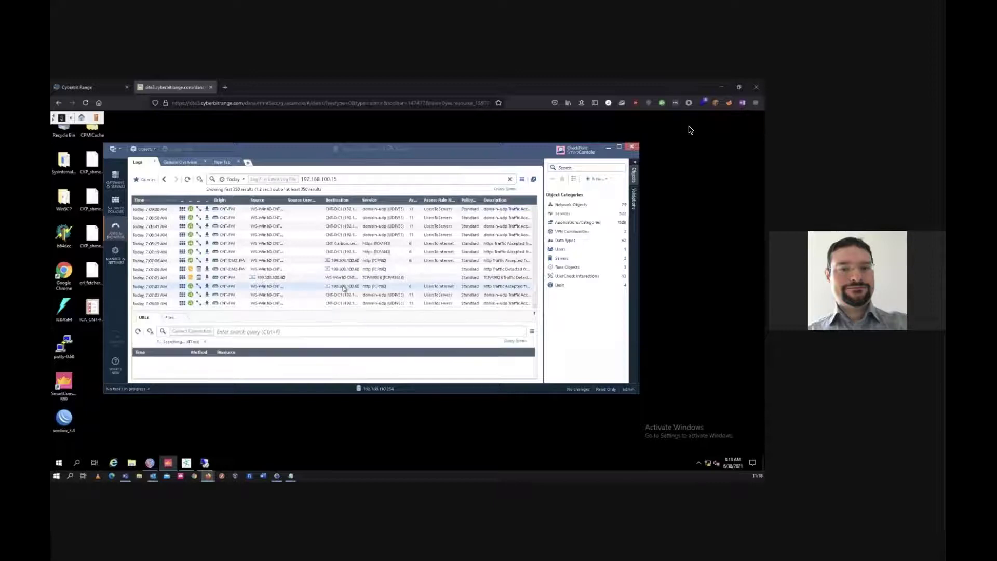
pyautogui.doubleClick(344, 289)
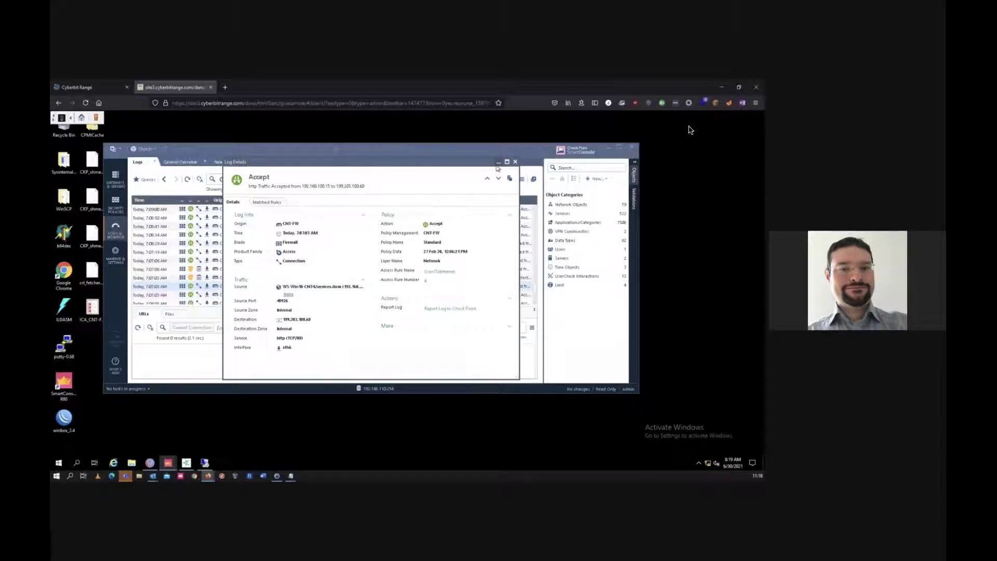
pyautogui.click(515, 162)
pyautogui.moveTo(205, 462)
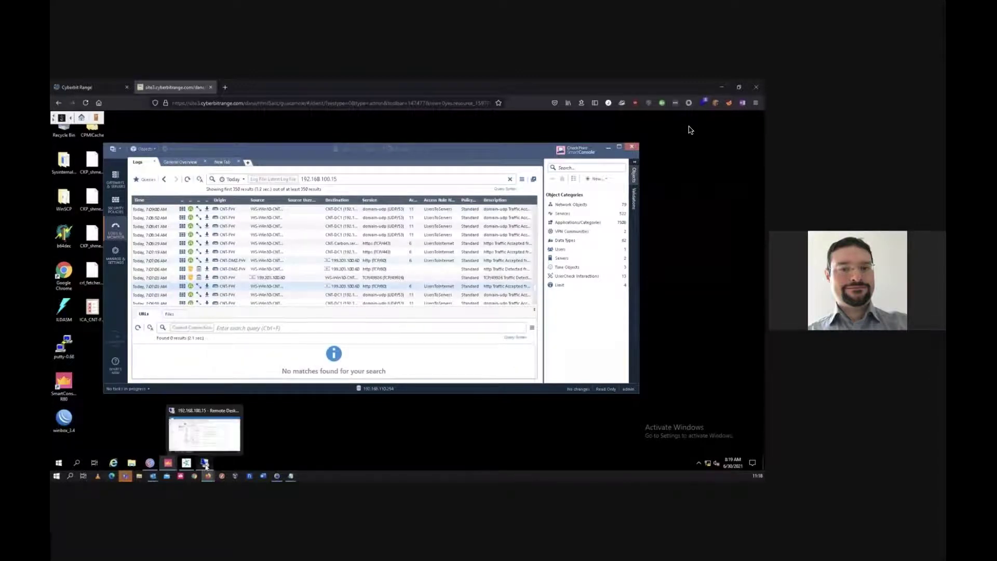
pyautogui.click(205, 431)
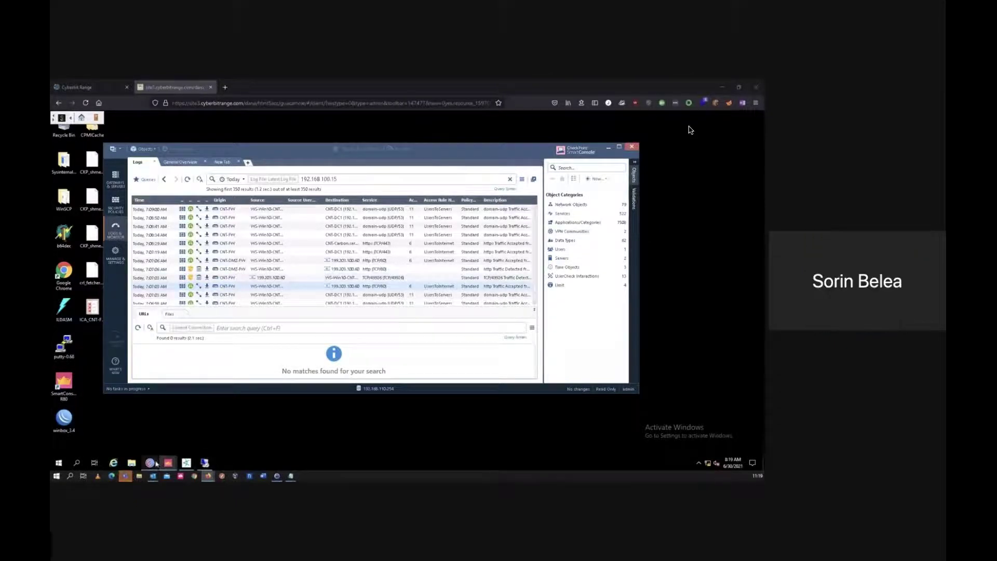
pyautogui.moveTo(153, 464)
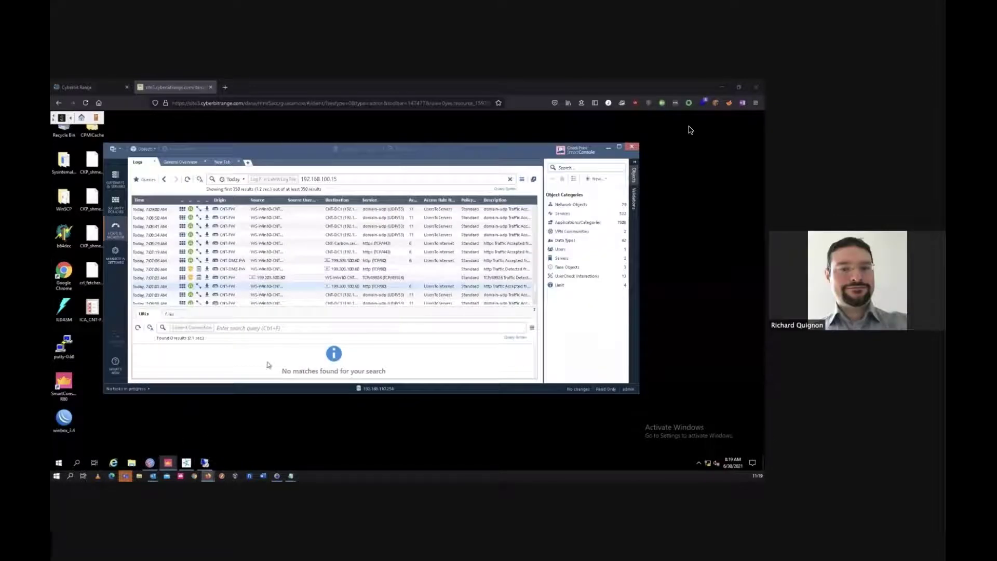
# - Open the log details of the detected TCP traffic from 199.203.100.60 to 192.168.100.15 and select the source address
pyautogui.click(182, 278)
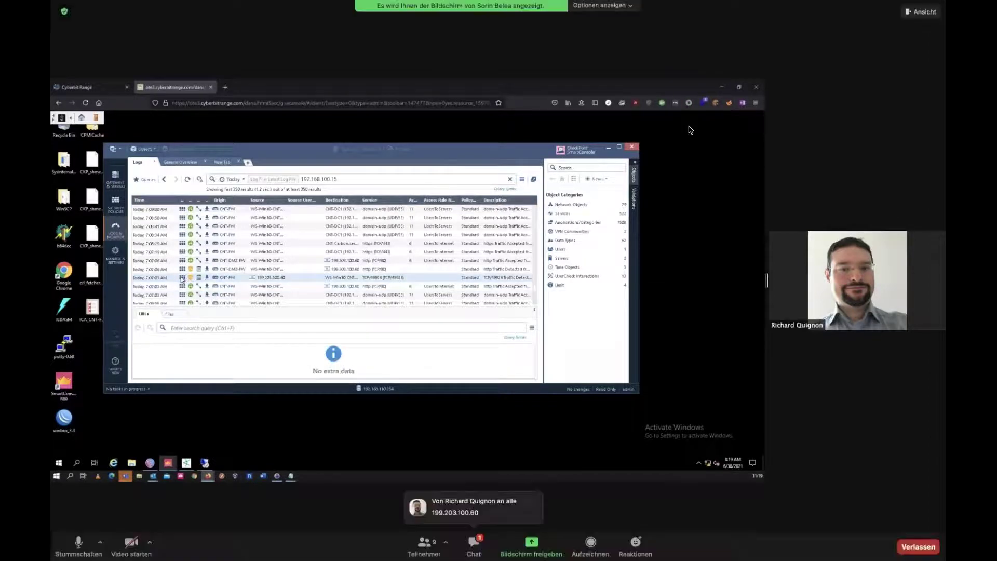
pyautogui.doubleClick(279, 279)
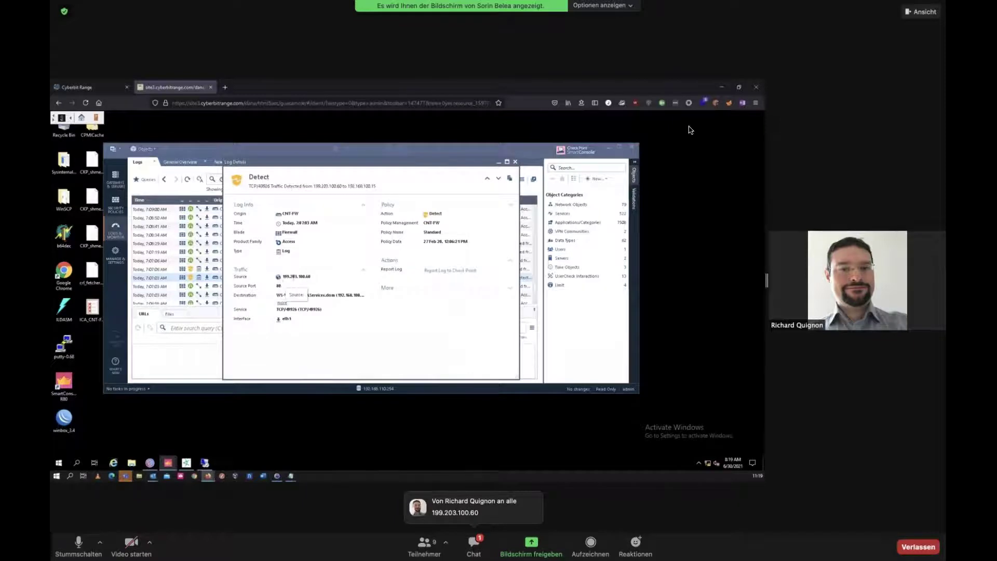
pyautogui.moveTo(283, 276); pyautogui.dragTo(321, 276)
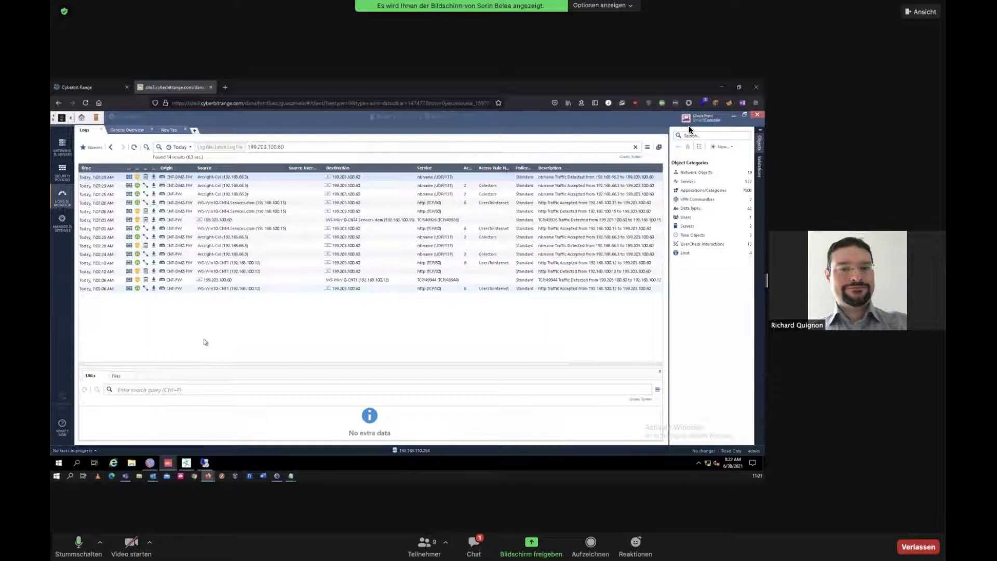
# - Examine the network map's segments, firewalls and Internet connection, and return to the logs filtered for 199.203.100.60
pyautogui.moveTo(168, 462)
pyautogui.click(196, 123)
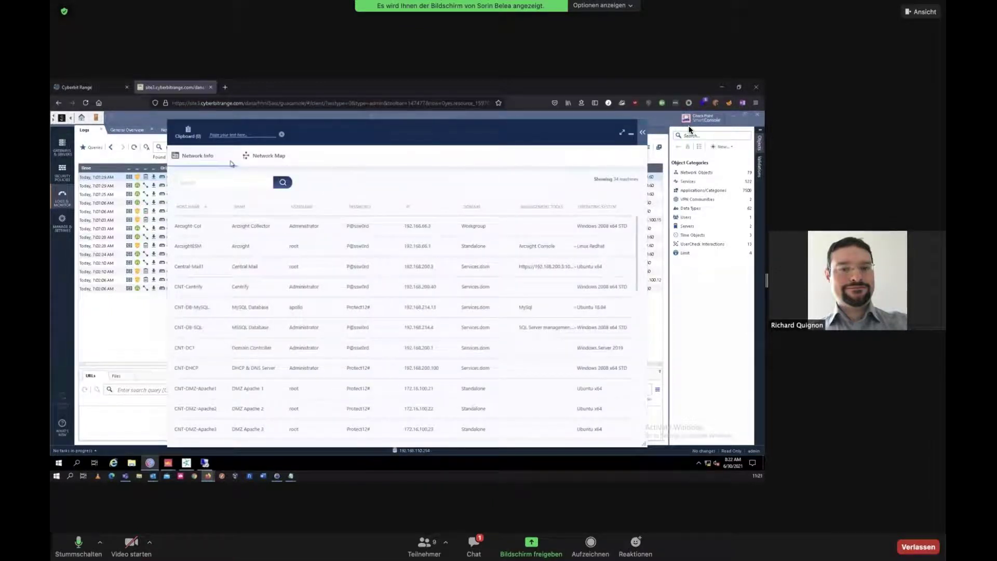
pyautogui.click(279, 158)
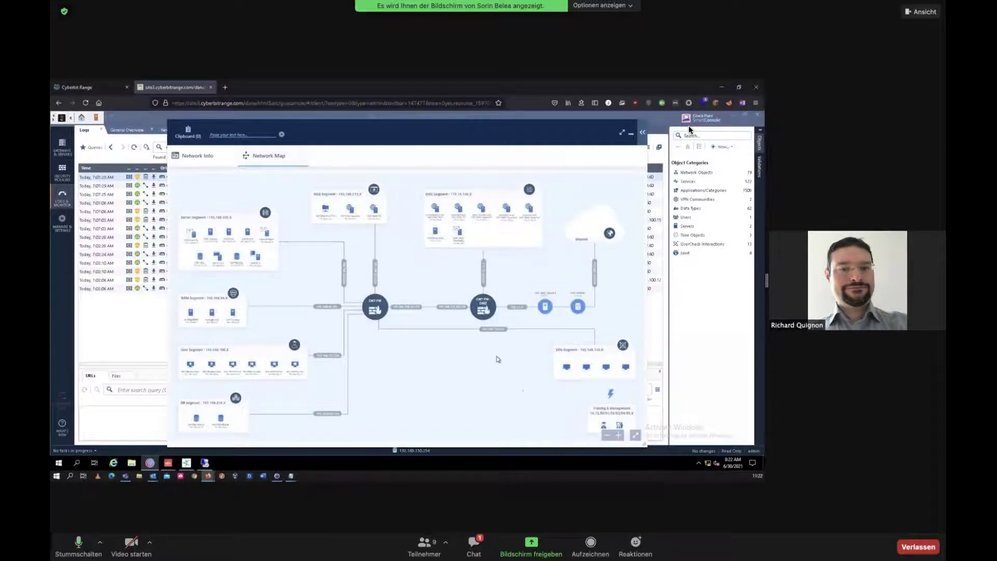
pyautogui.click(624, 438)
pyautogui.click(622, 437)
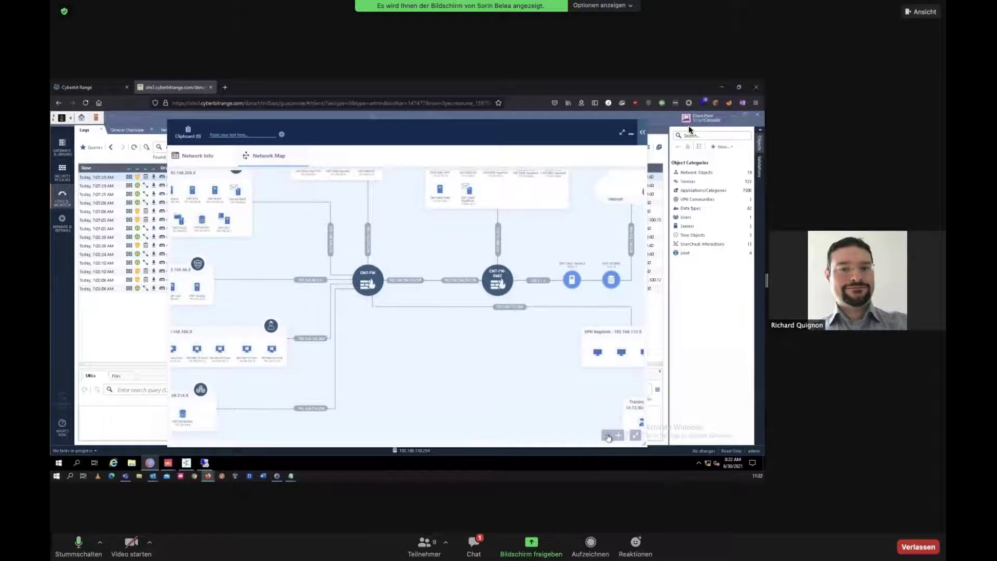
pyautogui.click(608, 437)
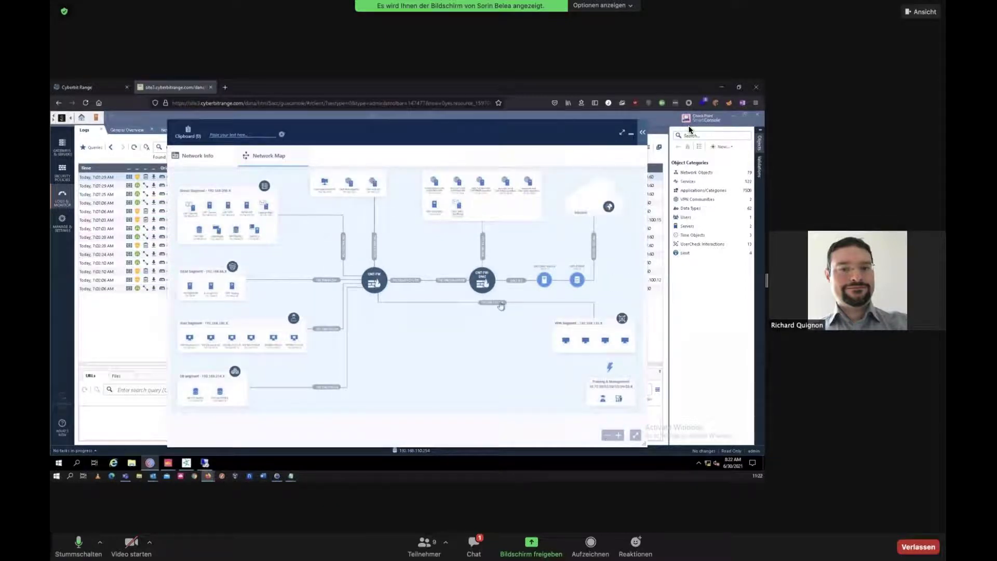
pyautogui.click(619, 436)
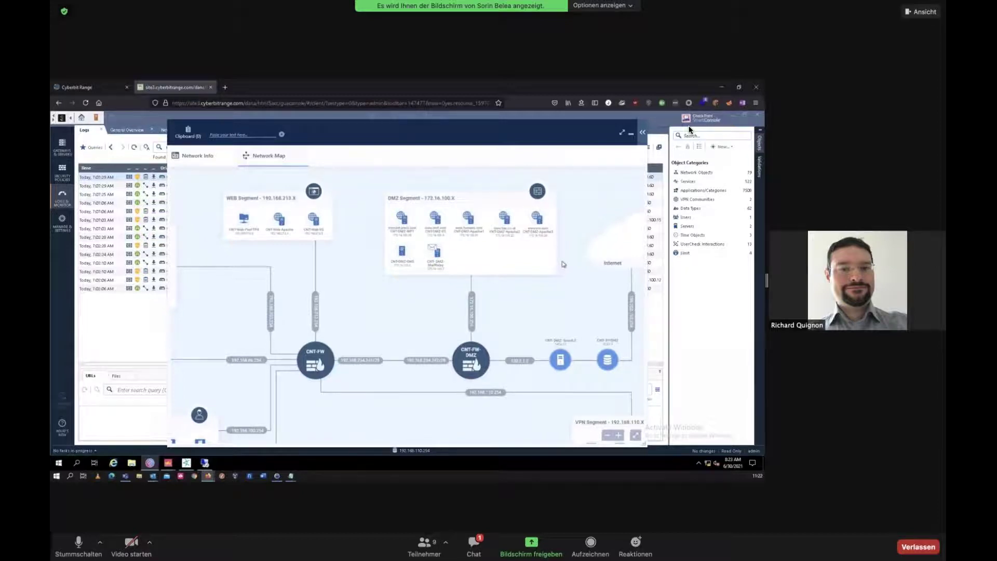
pyautogui.hscroll(-5, 431, 312)
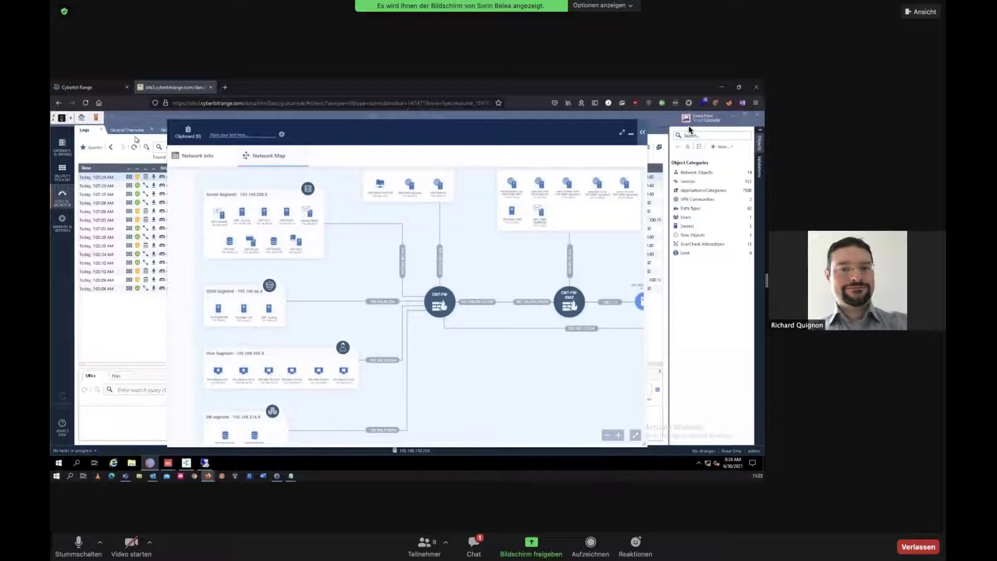
pyautogui.hotkey('ctrl', 'alt', 'shift')
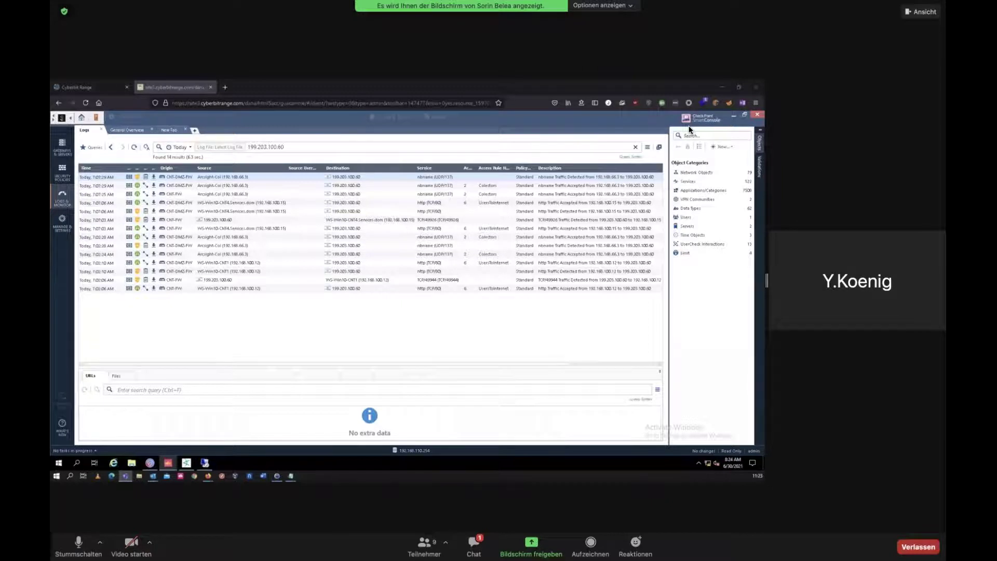
pyautogui.click(333, 319)
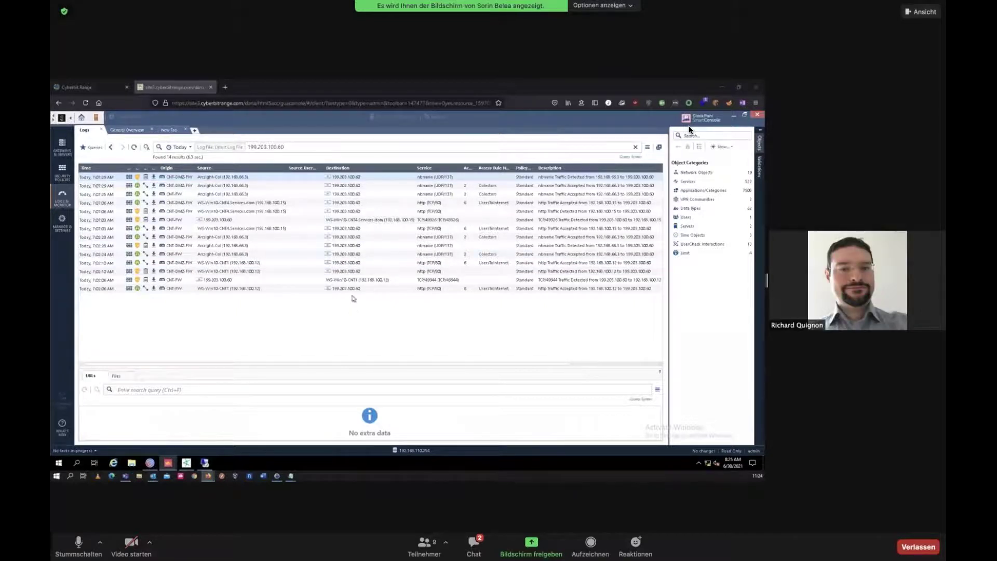
# - Recheck the internal segments on the network map and switch to the remote desktop session of 192.168.100.15
pyautogui.moveTo(153, 469)
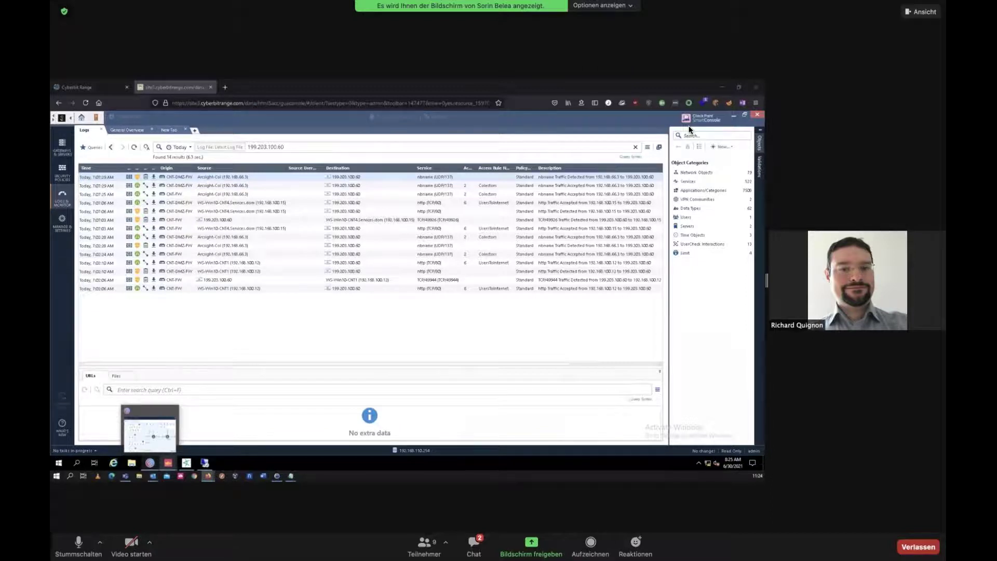
pyautogui.click(151, 427)
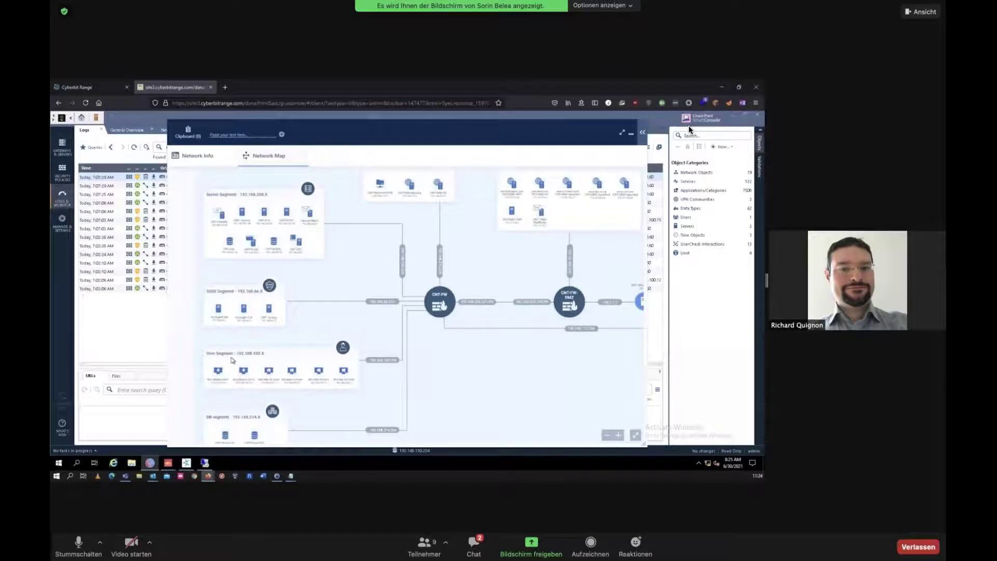
pyautogui.moveTo(205, 463)
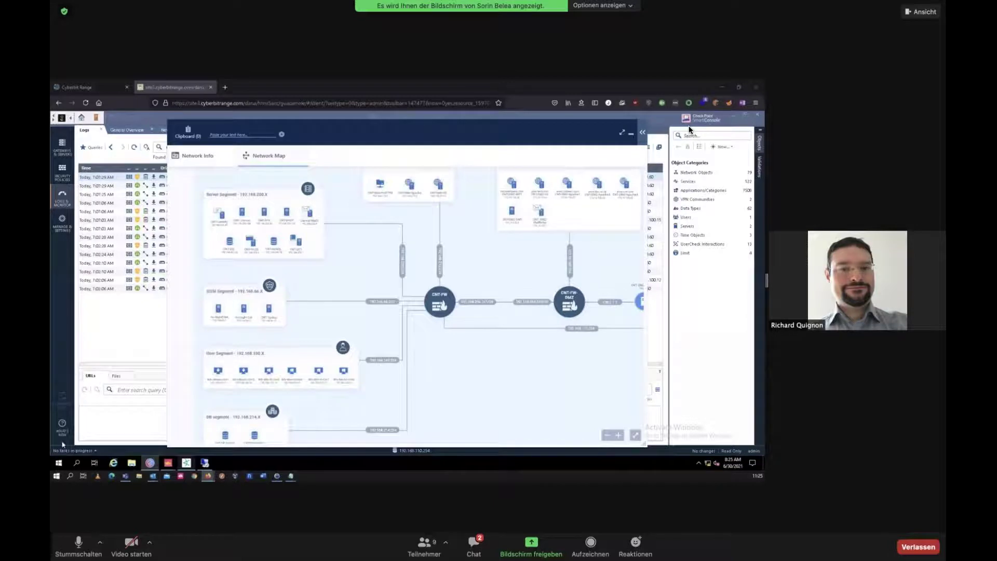
pyautogui.click(123, 326)
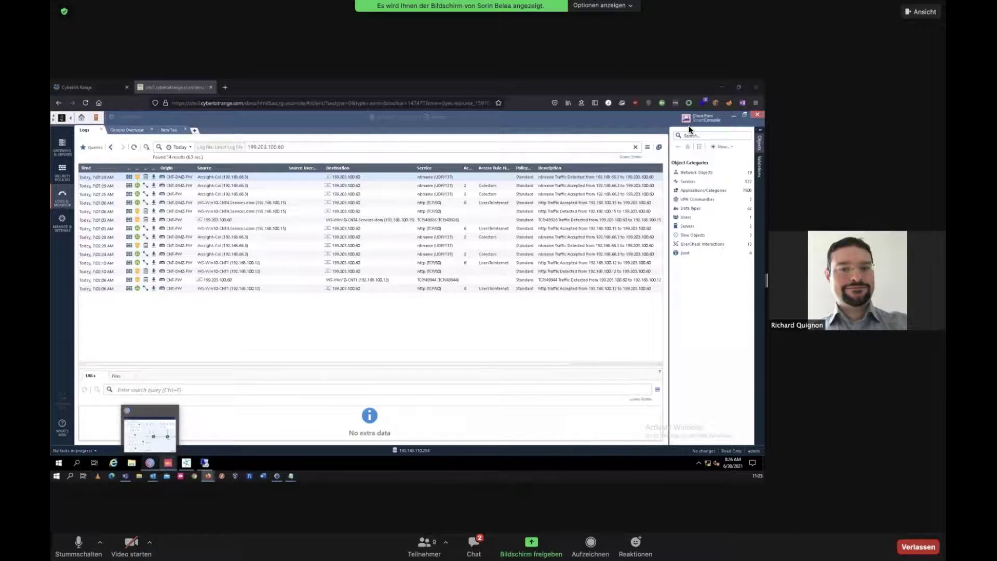
pyautogui.click(204, 463)
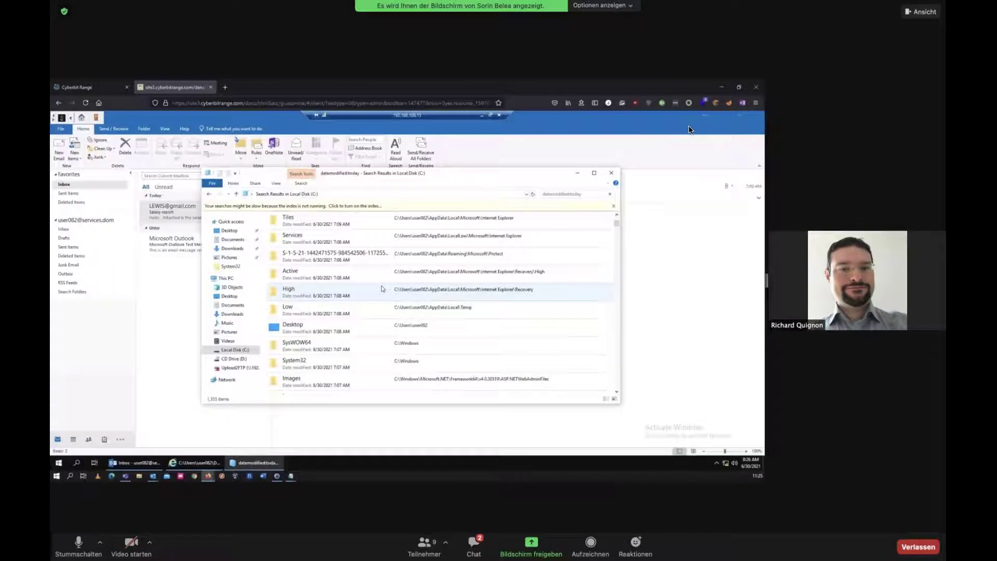